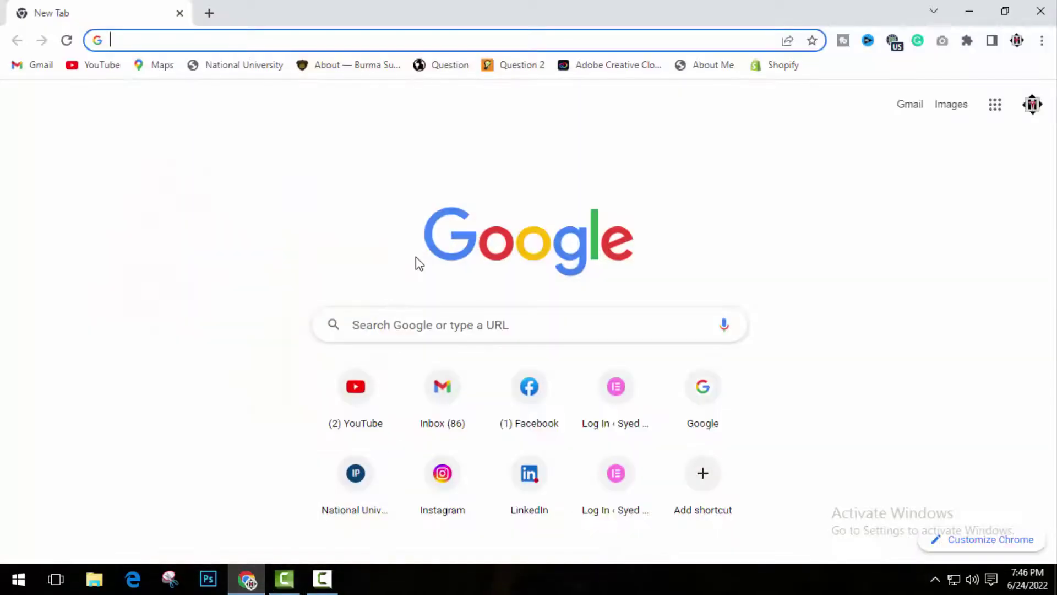
Step: Load webcamtests.com in Chrome
left_click(152, 40)
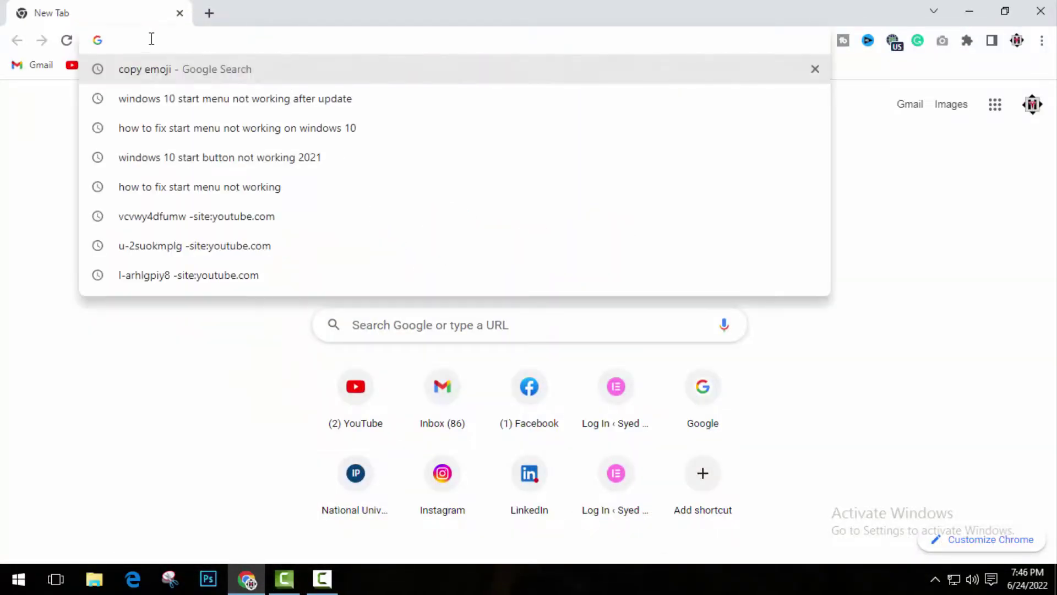
type("webcamtests.")
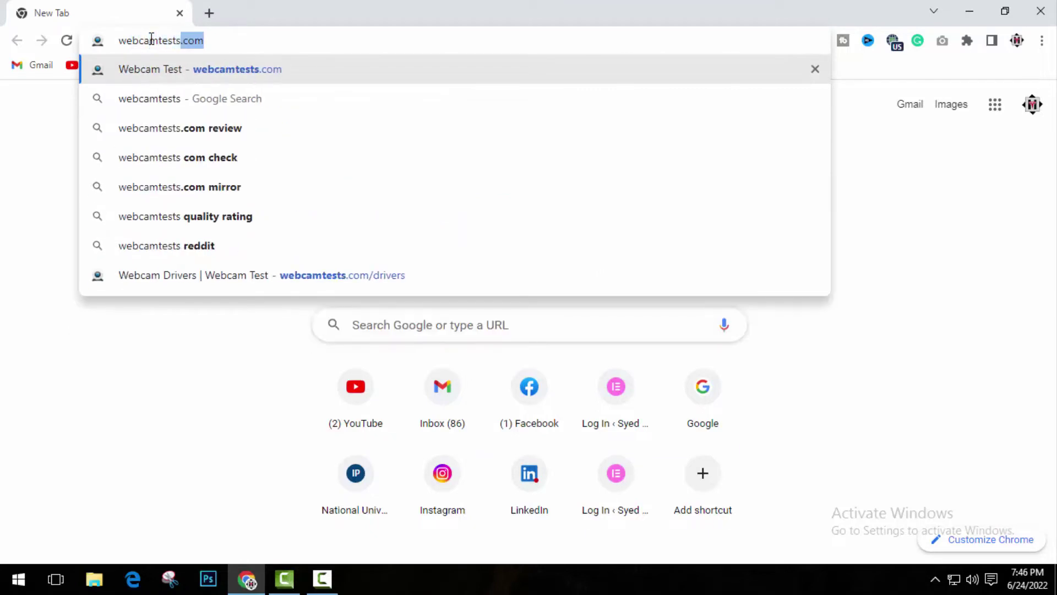
type("com")
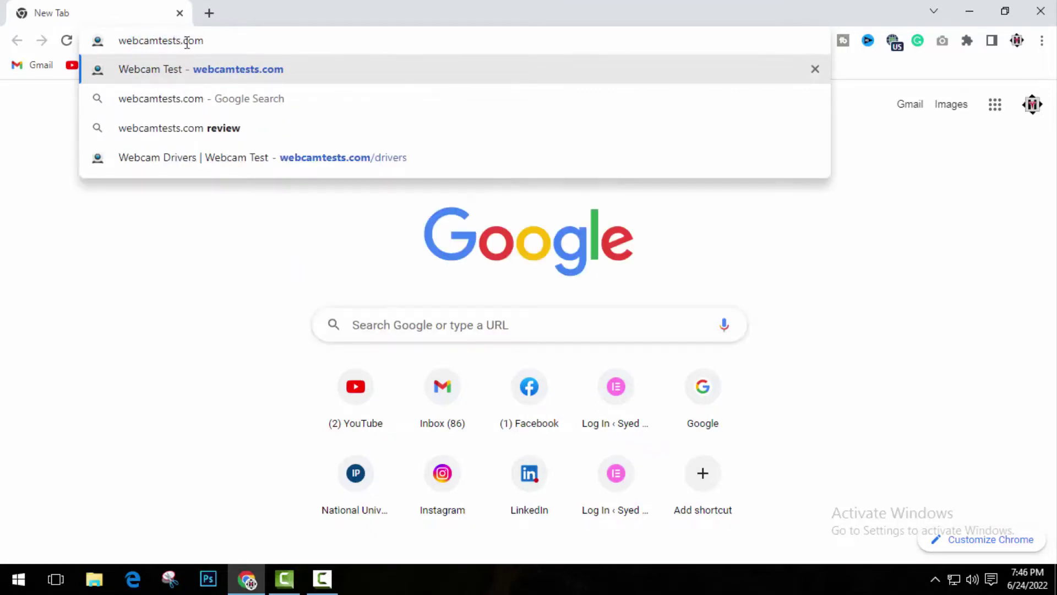
key("Return")
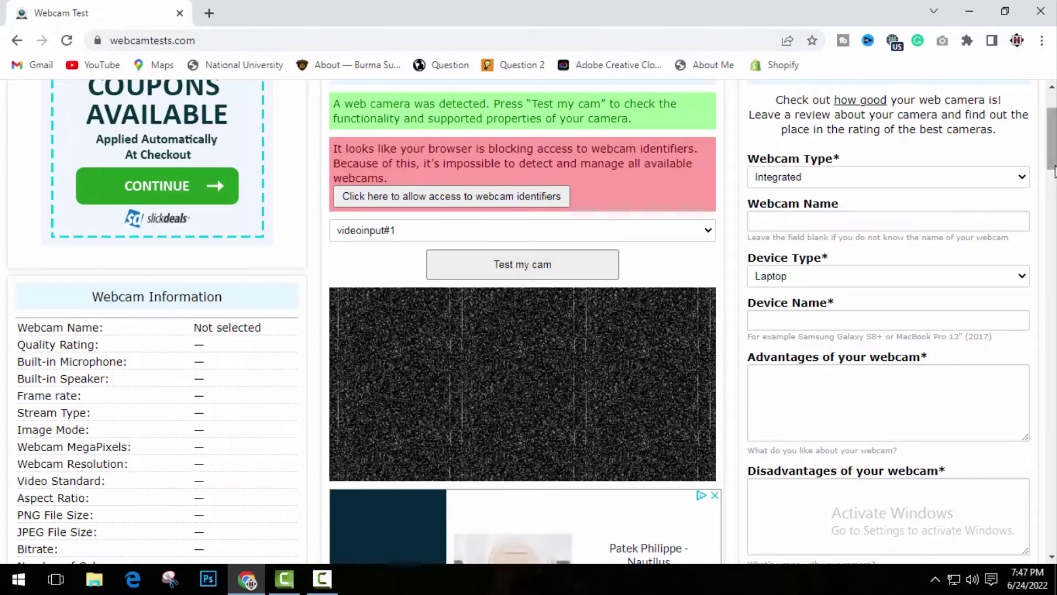
left_click_drag(1055, 171, 1054, 157)
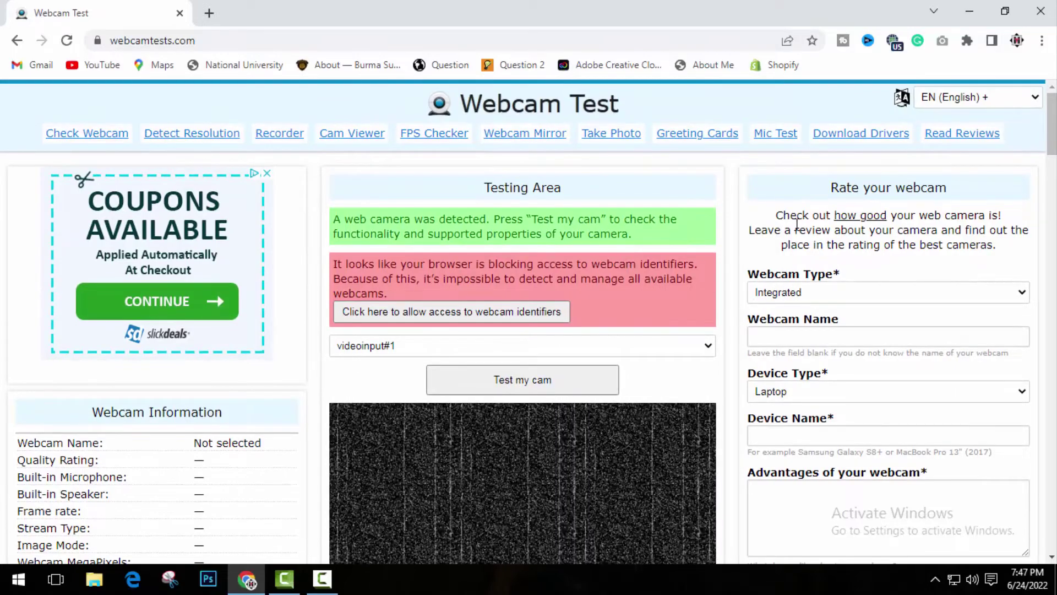
Step: Open the Download Drivers page and scroll through its driver list
left_click(852, 138)
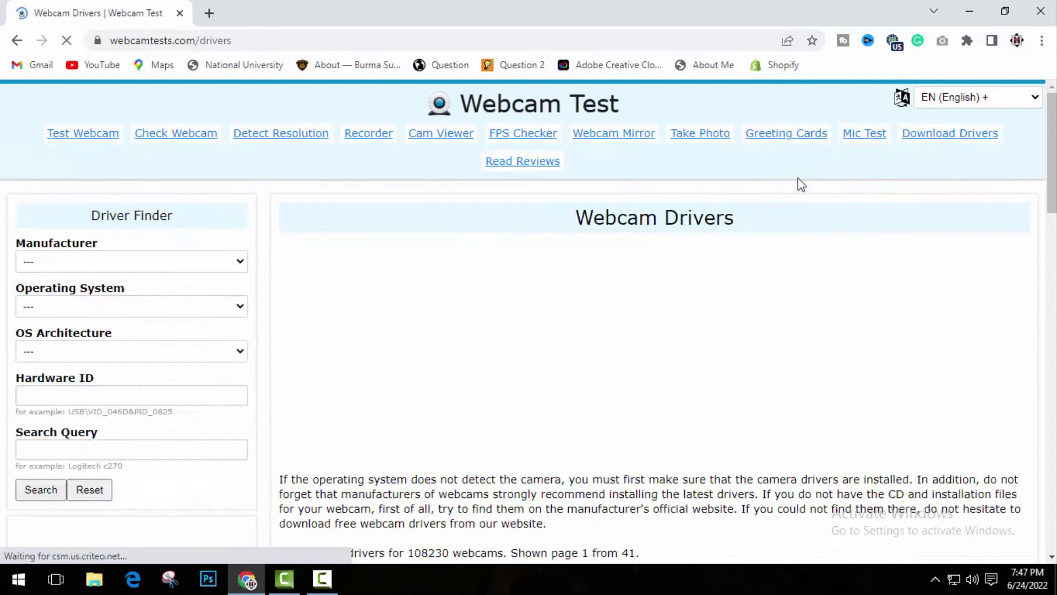
scroll(980, 184, "down", 12)
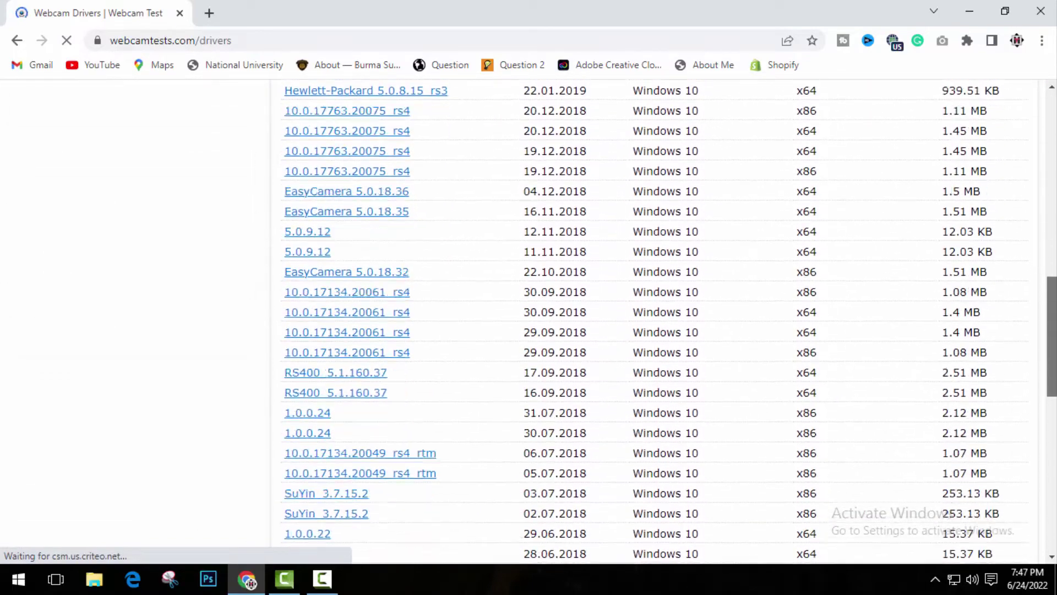
scroll(1053, 380, "down", 10)
scroll(1053, 380, "up", 7)
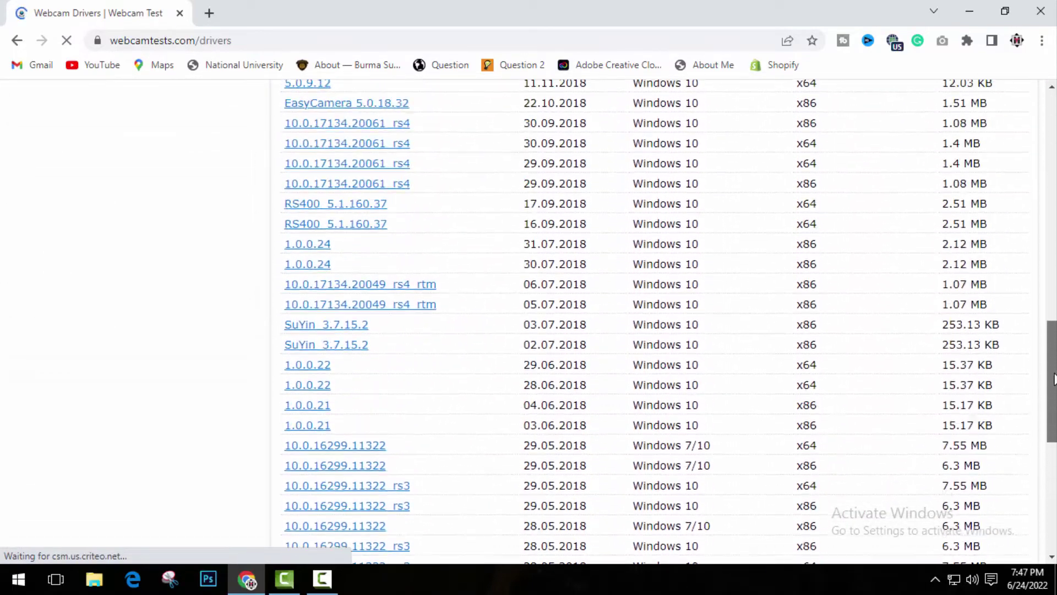
scroll(1054, 380, "up", 12)
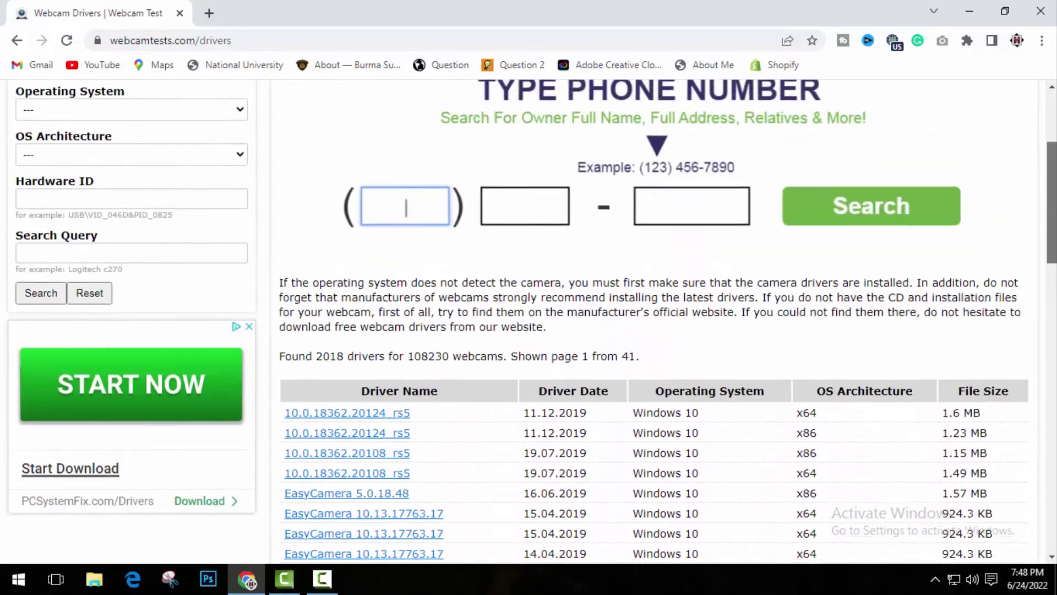
scroll(528, 325, "up", 3)
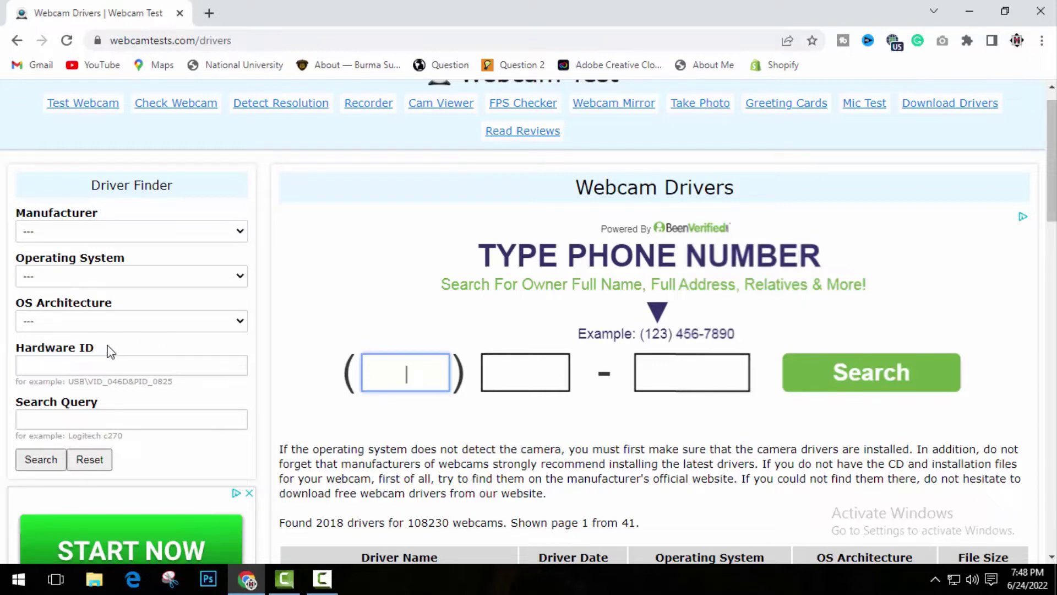
Step: Highlight the Driver Finder's Hardware ID label, then minimize Chrome to the desktop
left_click_drag(107, 347, 15, 344)
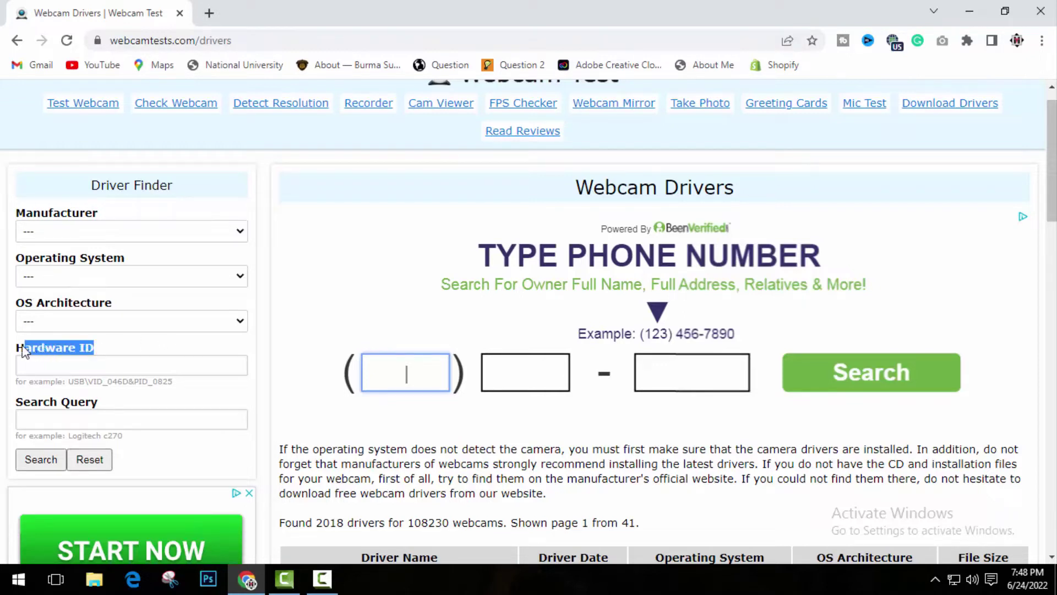
left_click(113, 350)
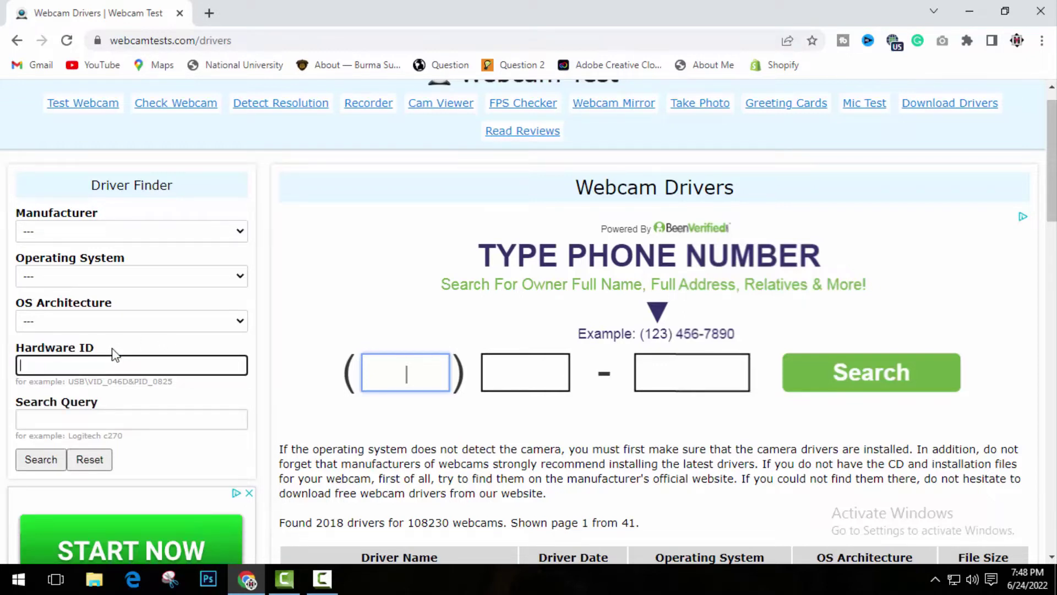
left_click(12, 351)
left_click_drag(97, 348, 12, 348)
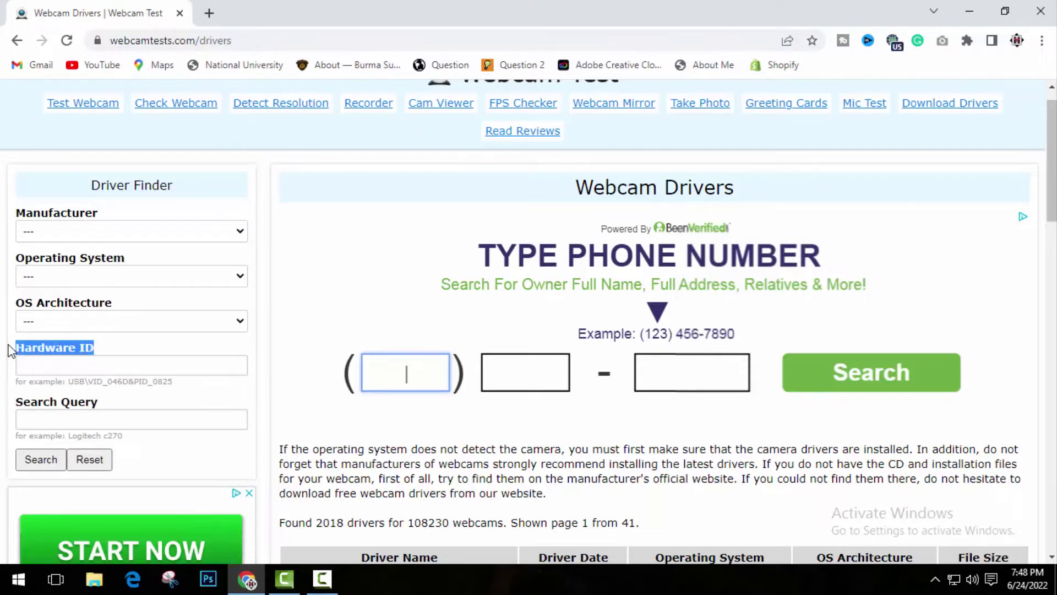
left_click(117, 347)
left_click(970, 16)
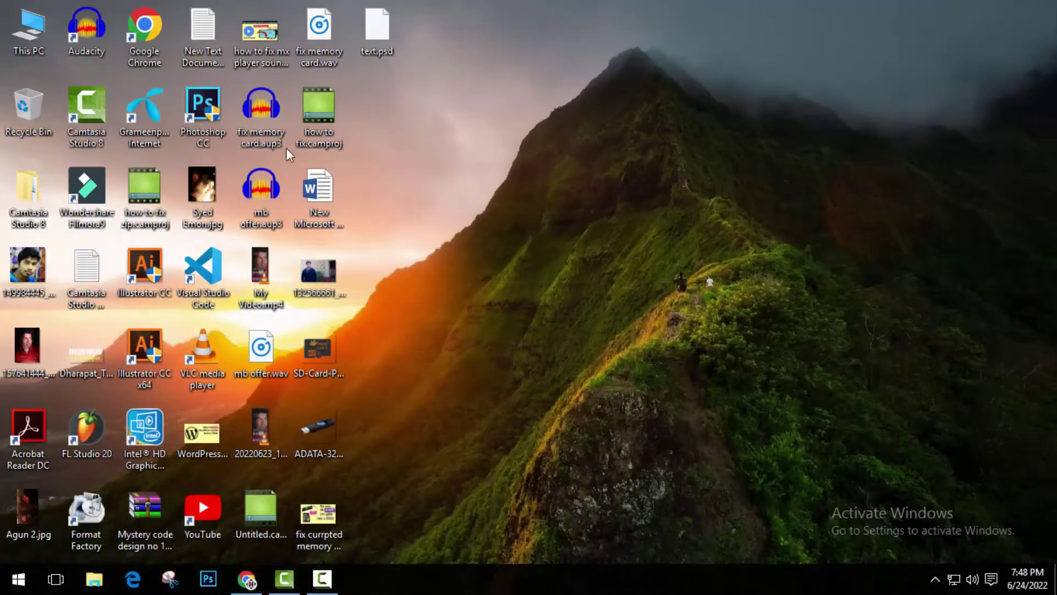
Step: Open This PC's Properties to bring up the System page
right_click(28, 33)
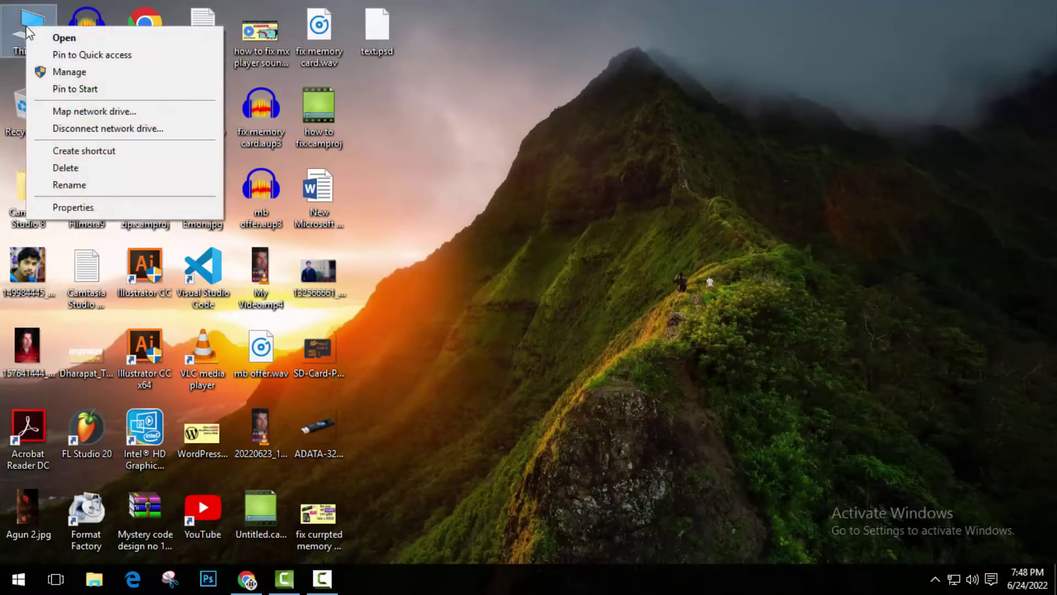
left_click(100, 207)
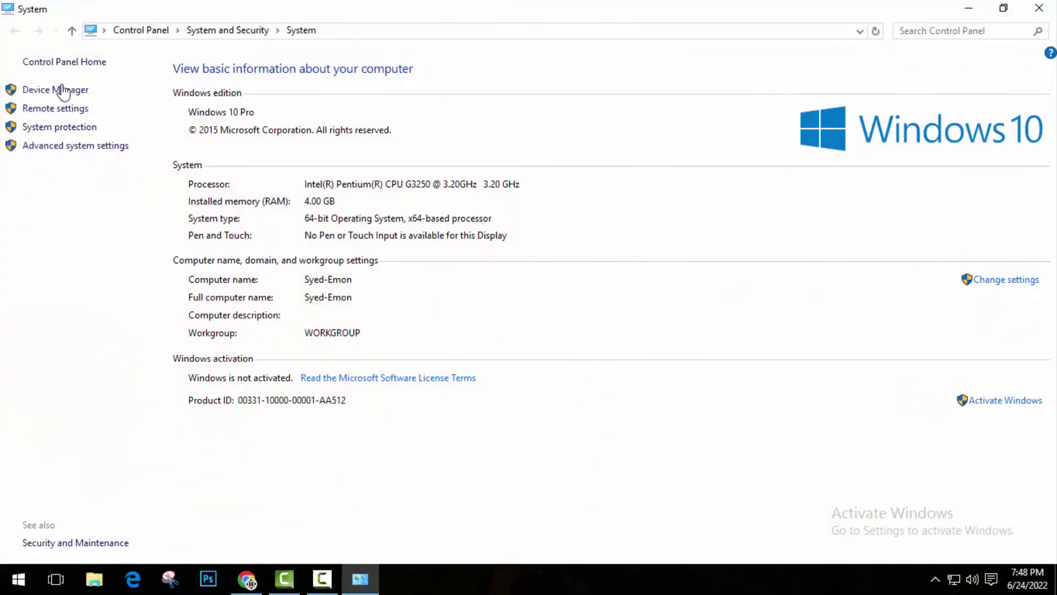
Step: Open Device Manager maximized and bring up the Iriun Webcam's properties under Camera
left_click(52, 90)
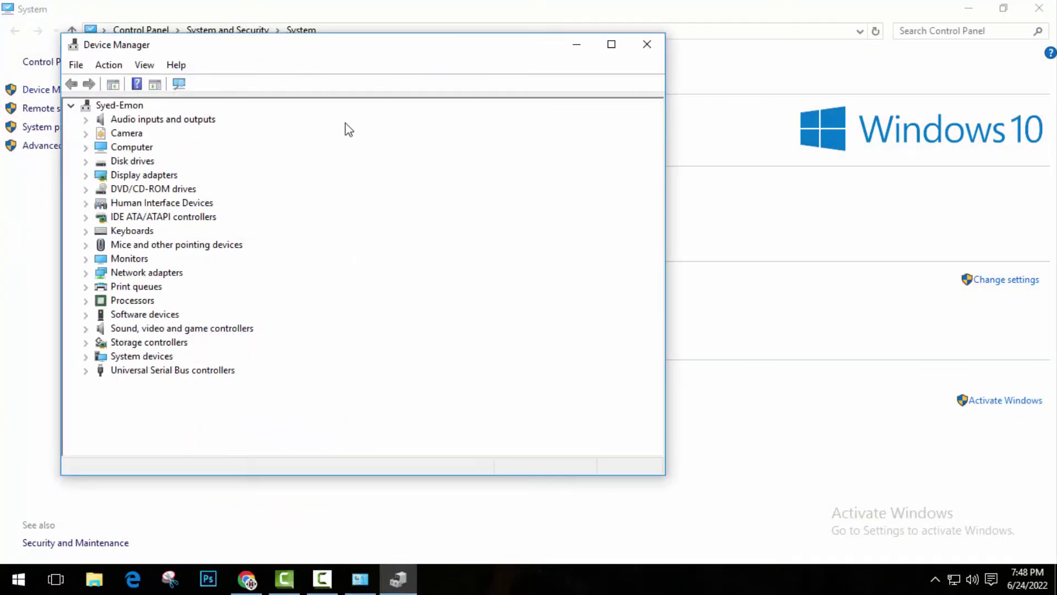
left_click(610, 43)
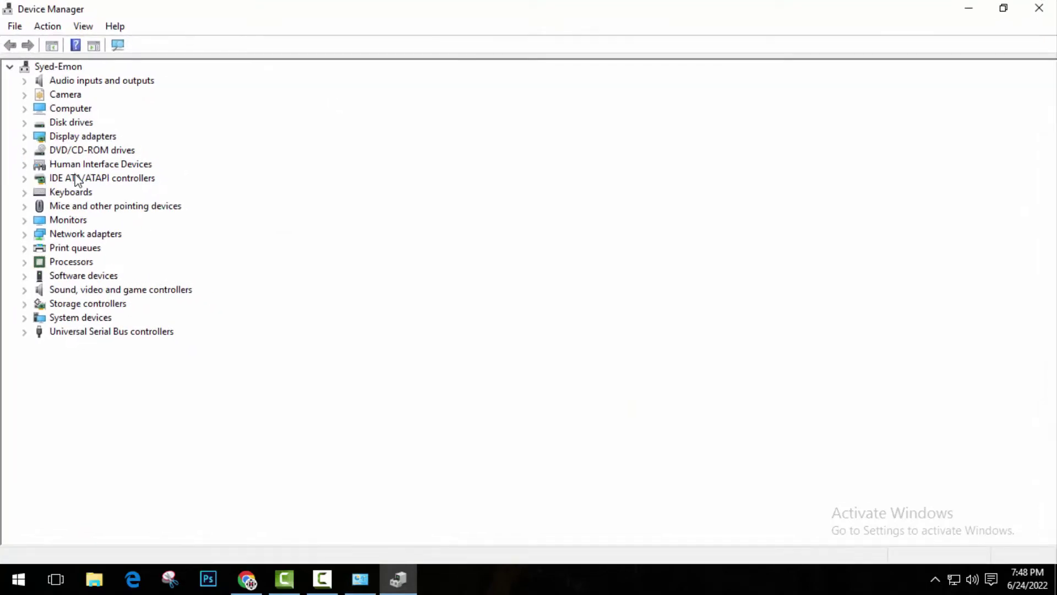
left_click(25, 94)
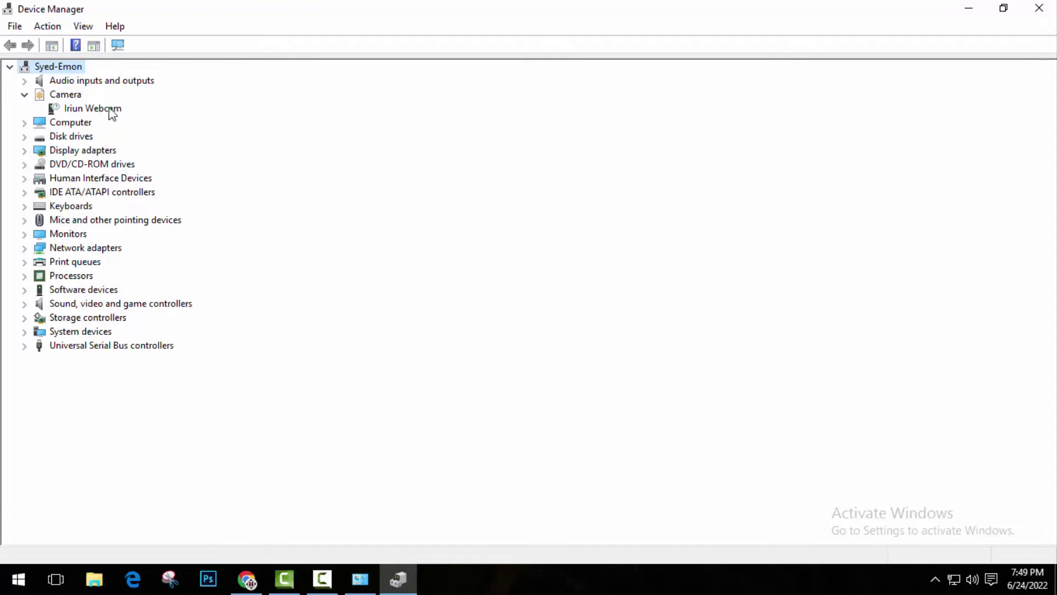
right_click(83, 108)
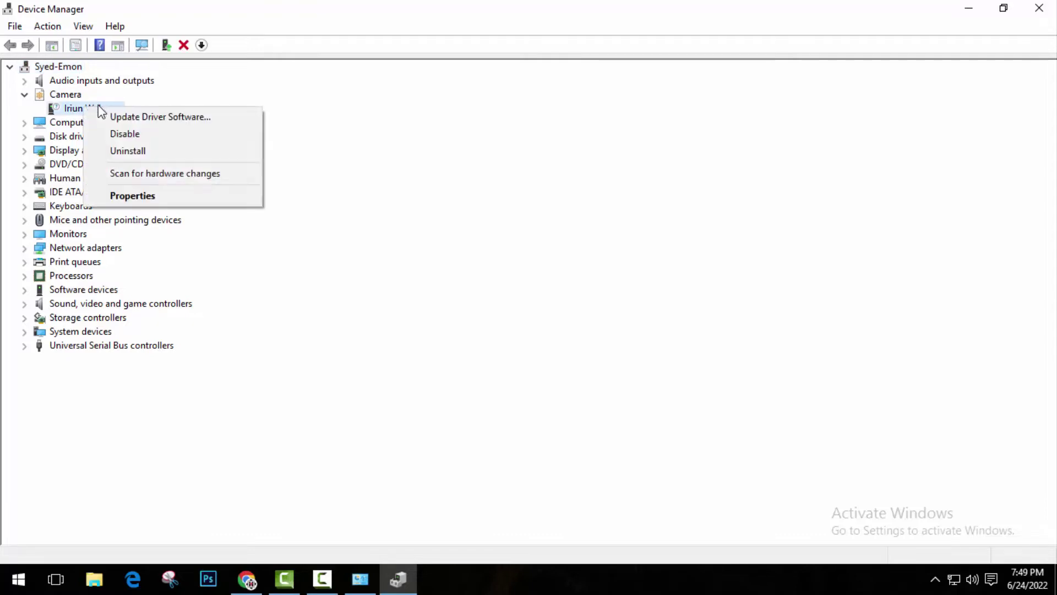
left_click(150, 196)
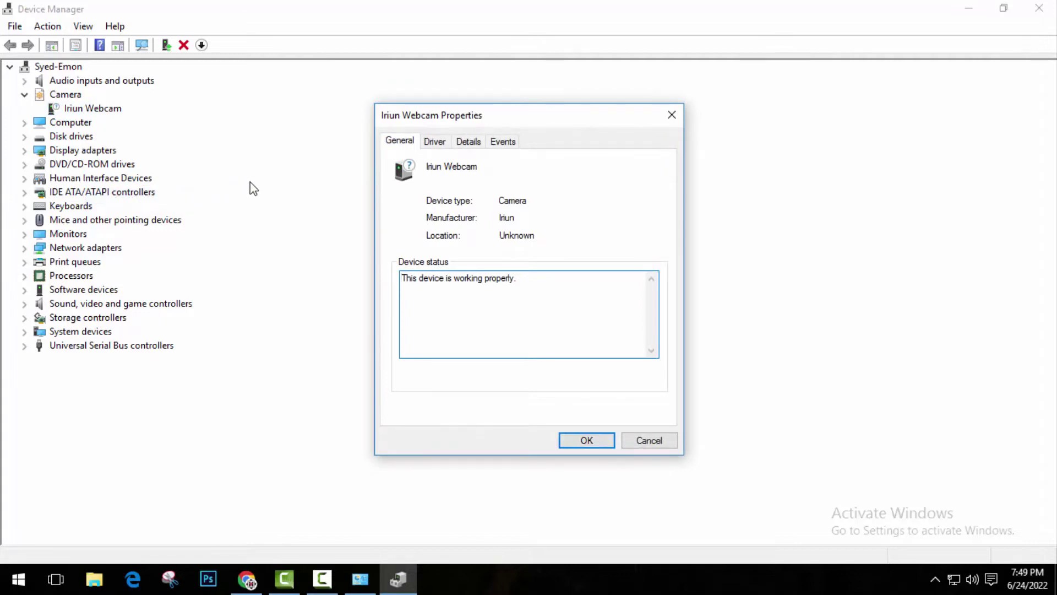
Step: Show Hardware Ids on the Details tab and copy Root\iriunvid
left_click(472, 146)
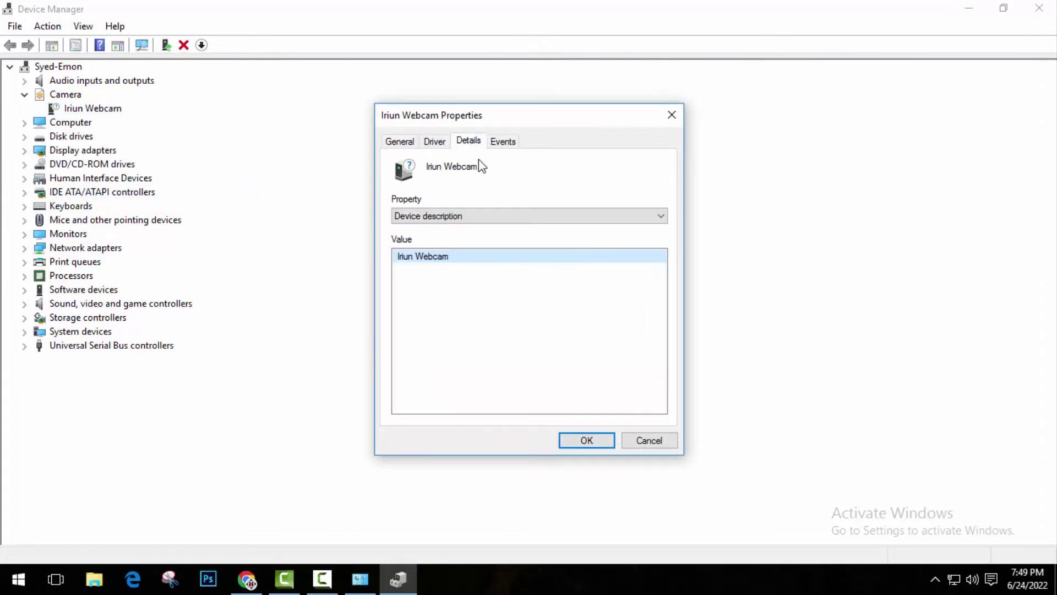
left_click(445, 217)
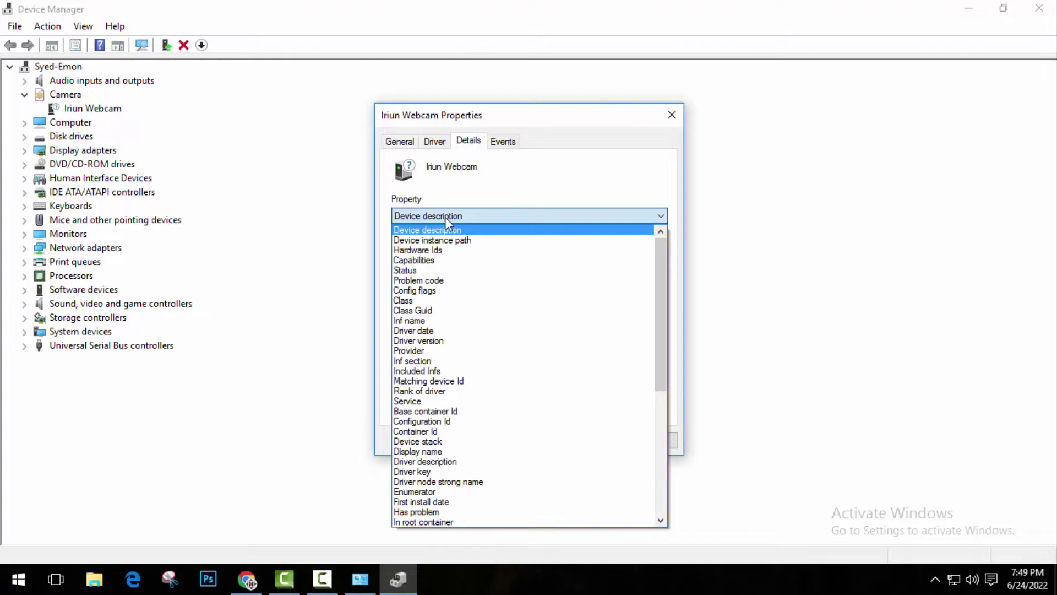
left_click(417, 252)
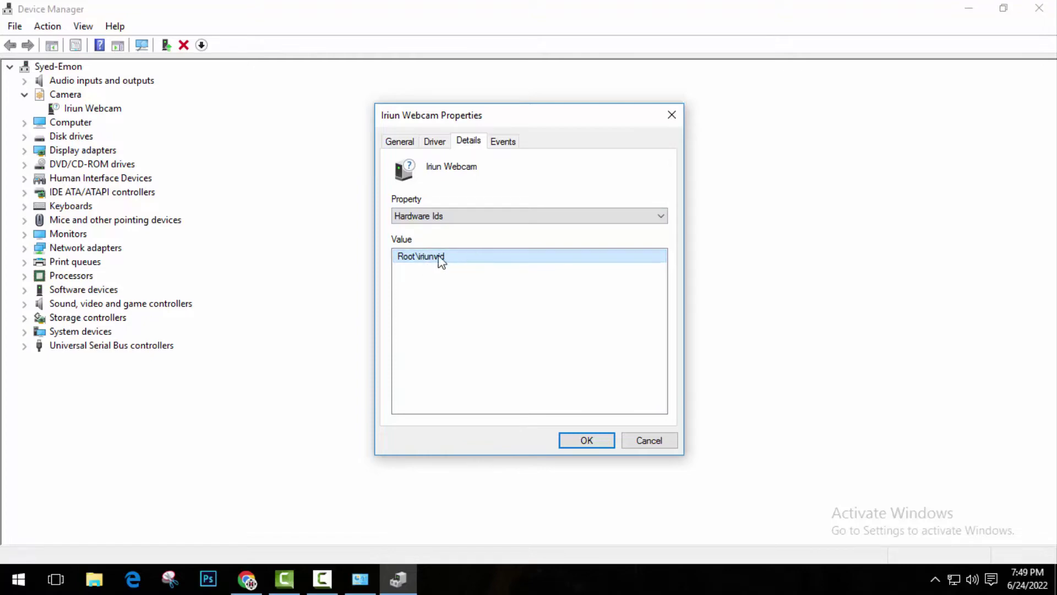
right_click(438, 257)
left_click(472, 265)
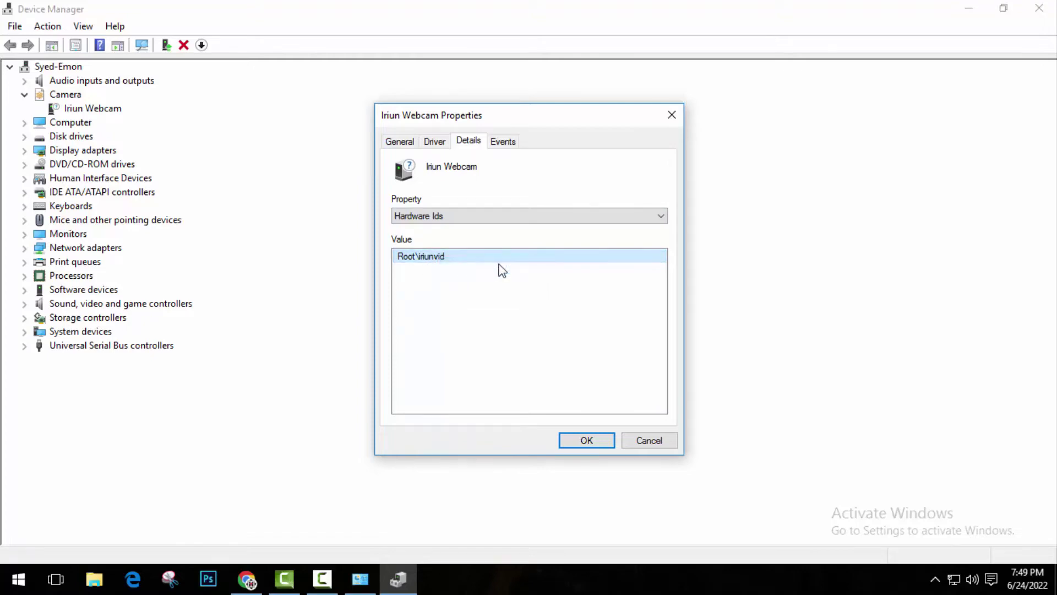
Step: Paste Root\iriunvid into the Hardware ID box and scroll to the 2018-driver list
left_click(248, 579)
right_click(61, 364)
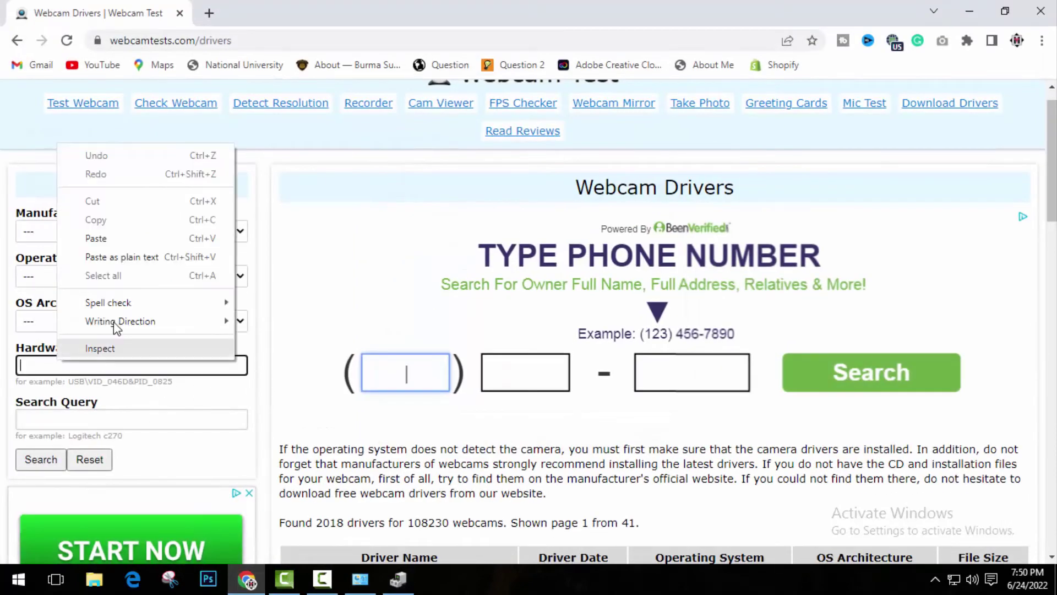
left_click(104, 242)
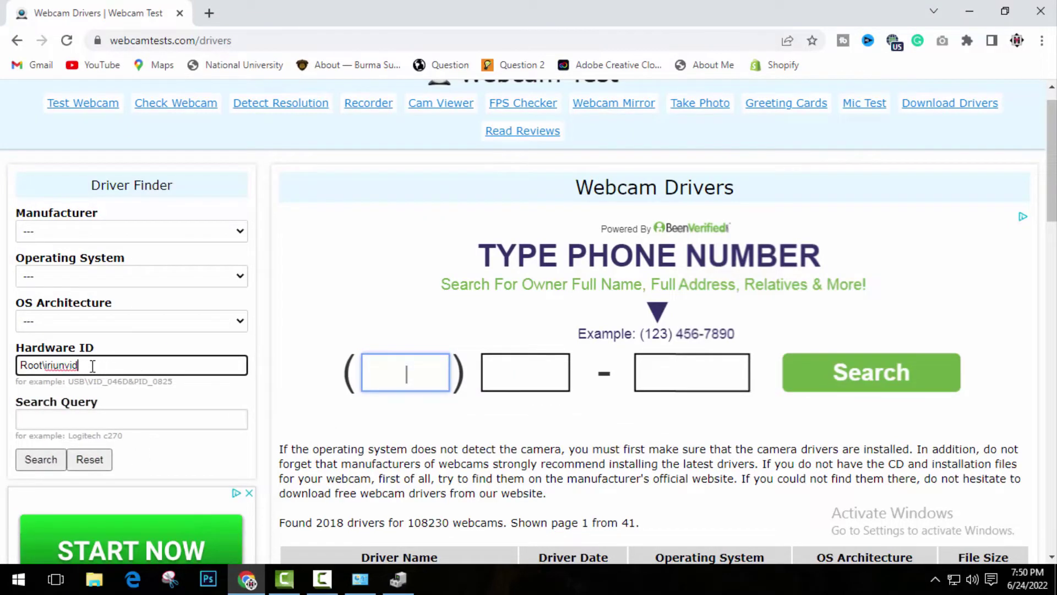
scroll(78, 366, "down", 5)
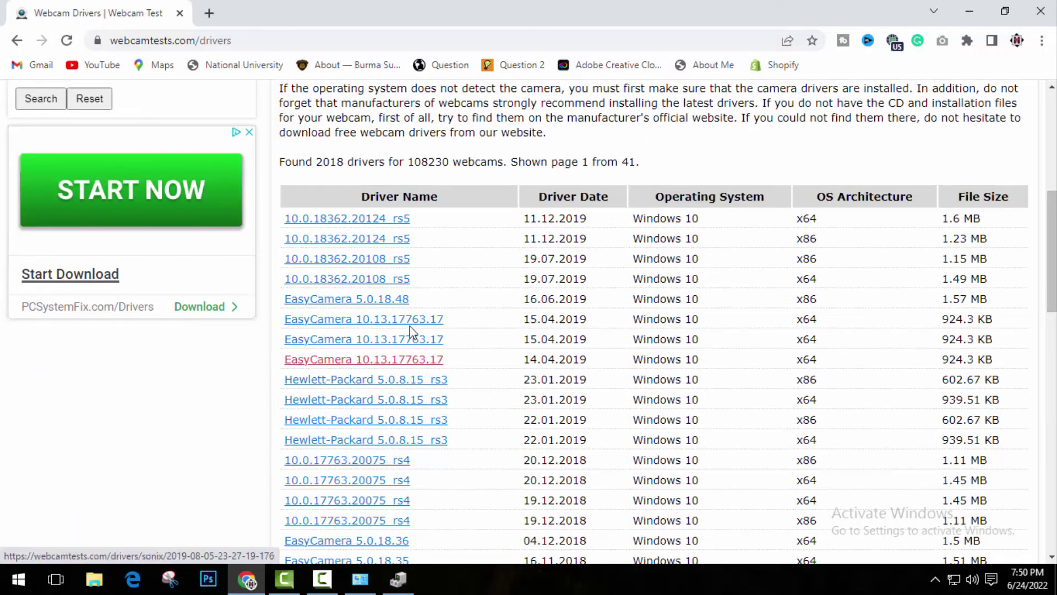
left_click(376, 281)
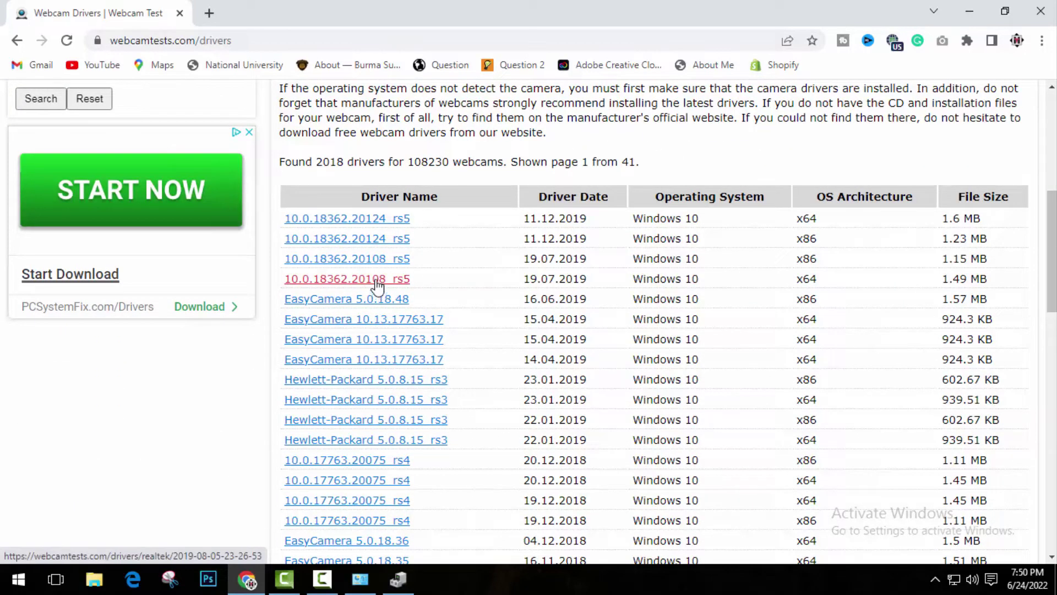
Step: Collapse Camera and open the TSSTcorp CDDVDW SH-224FB drive's properties under DVD/CD-ROM drives
left_click(360, 578)
left_click(398, 579)
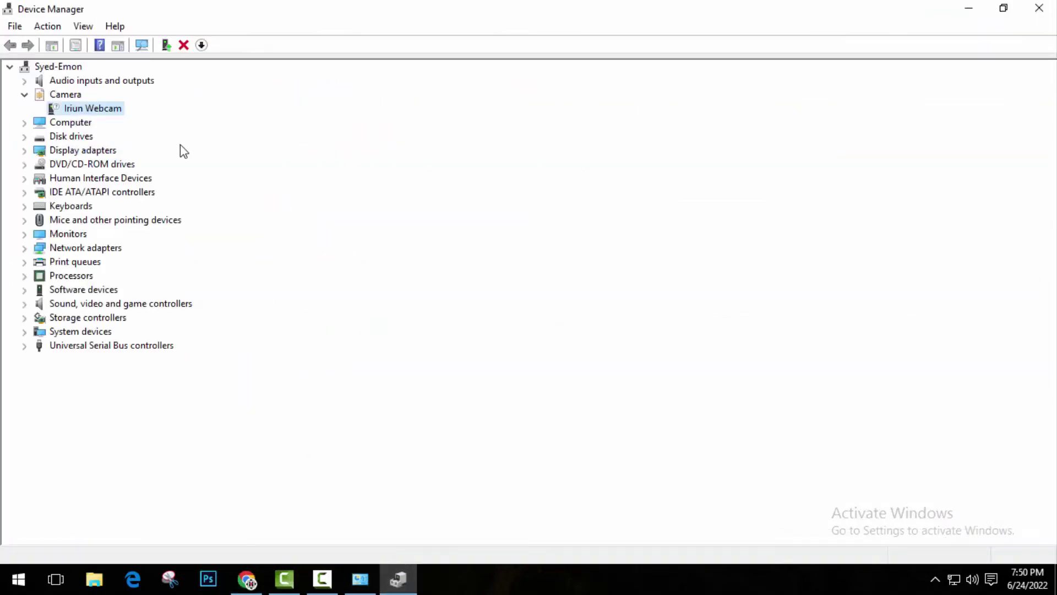
left_click(26, 94)
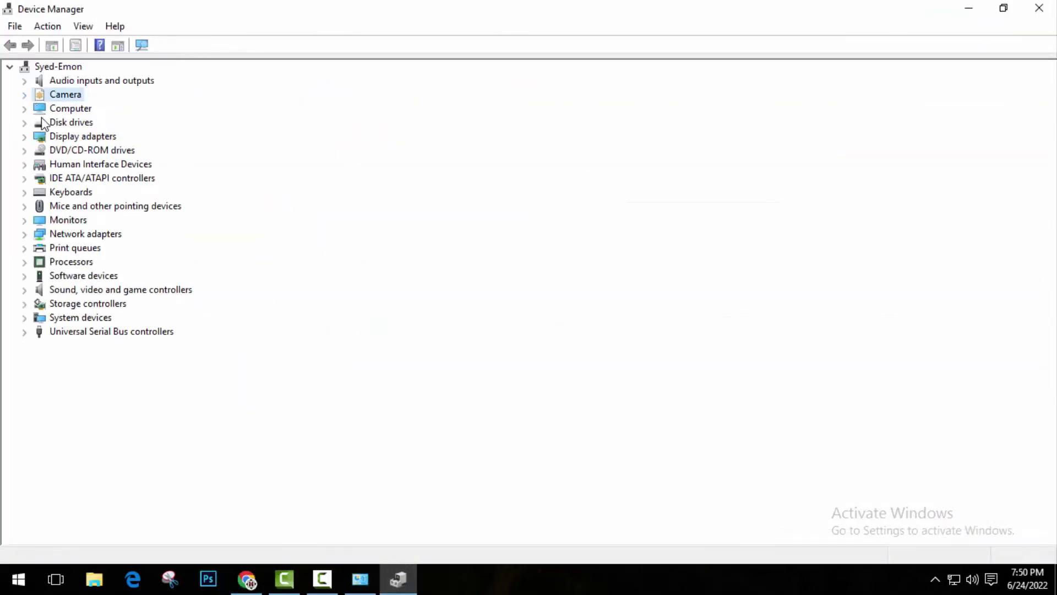
left_click(24, 150)
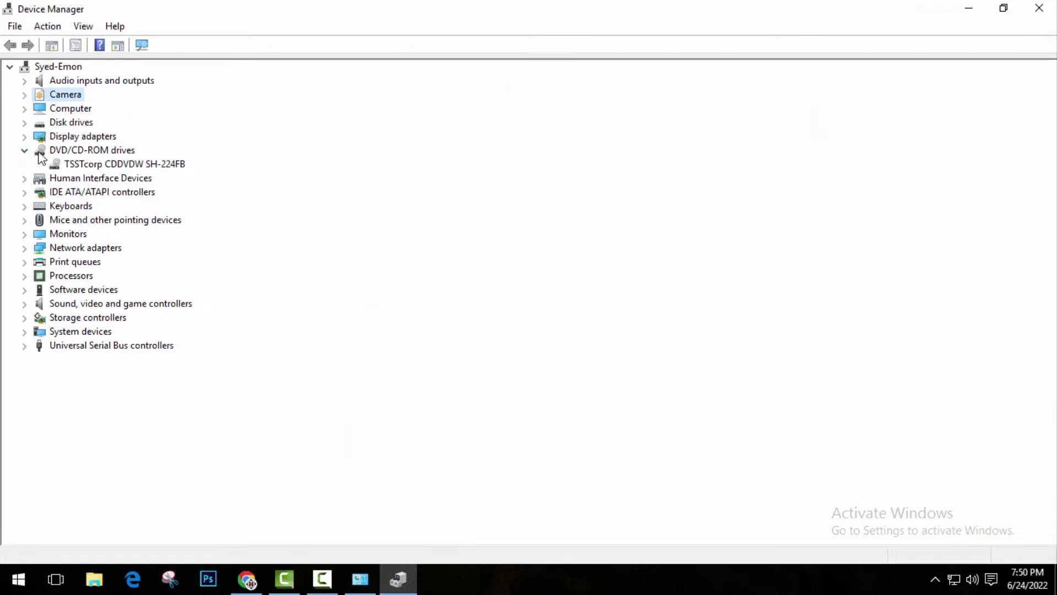
left_click(81, 164)
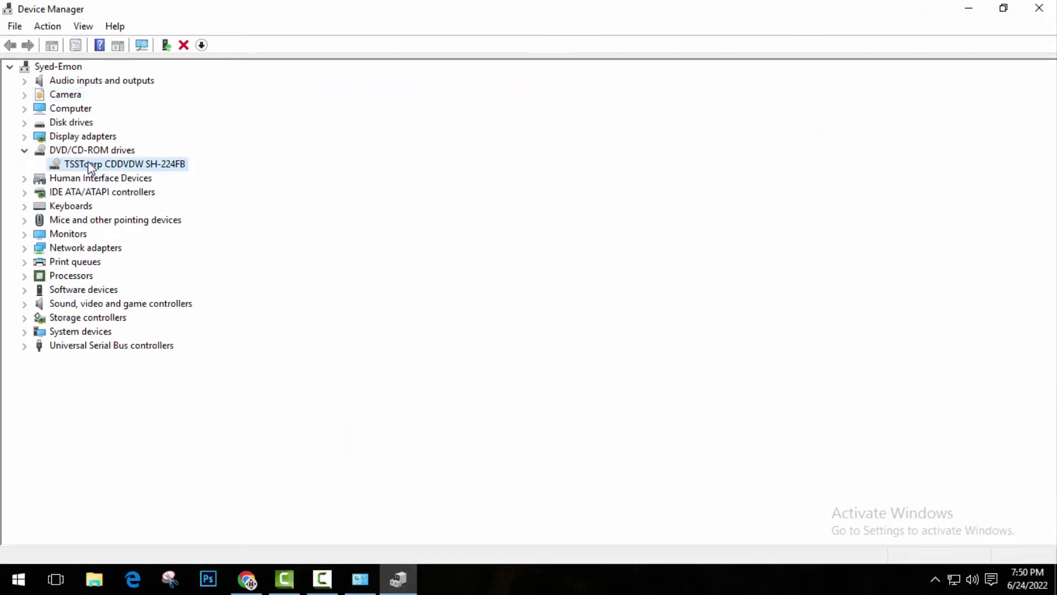
right_click(98, 162)
left_click(144, 251)
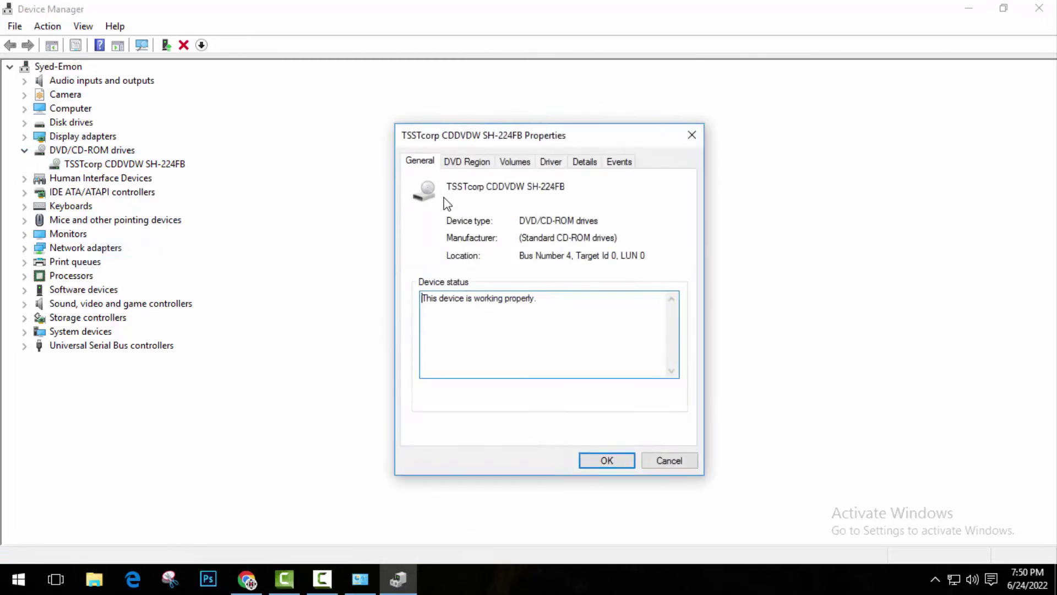
Step: Show the drive's Hardware Ids on the Details tab and select the second ID
left_click(584, 161)
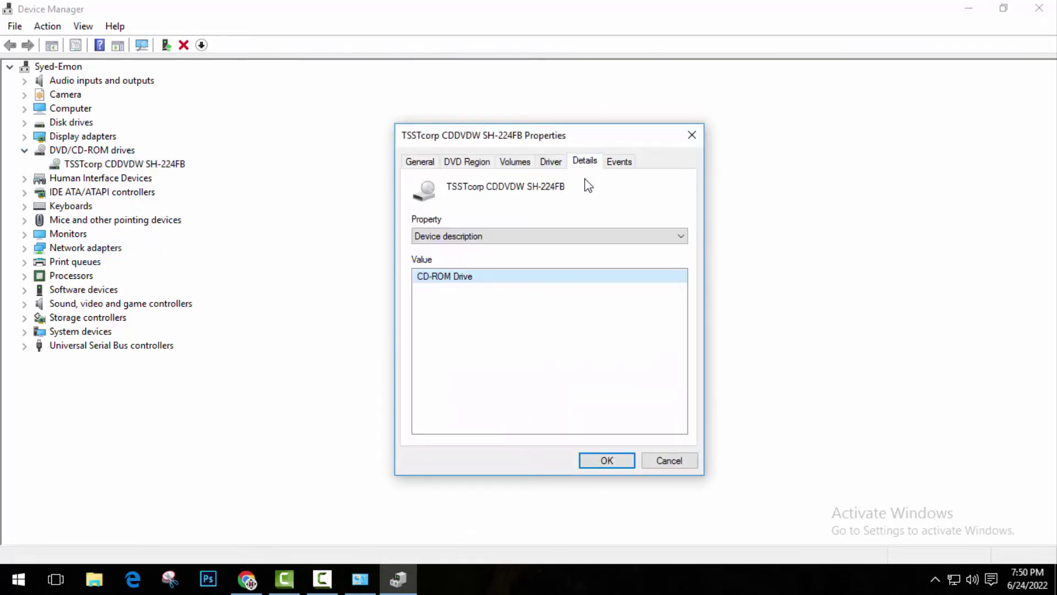
left_click(474, 241)
left_click(466, 269)
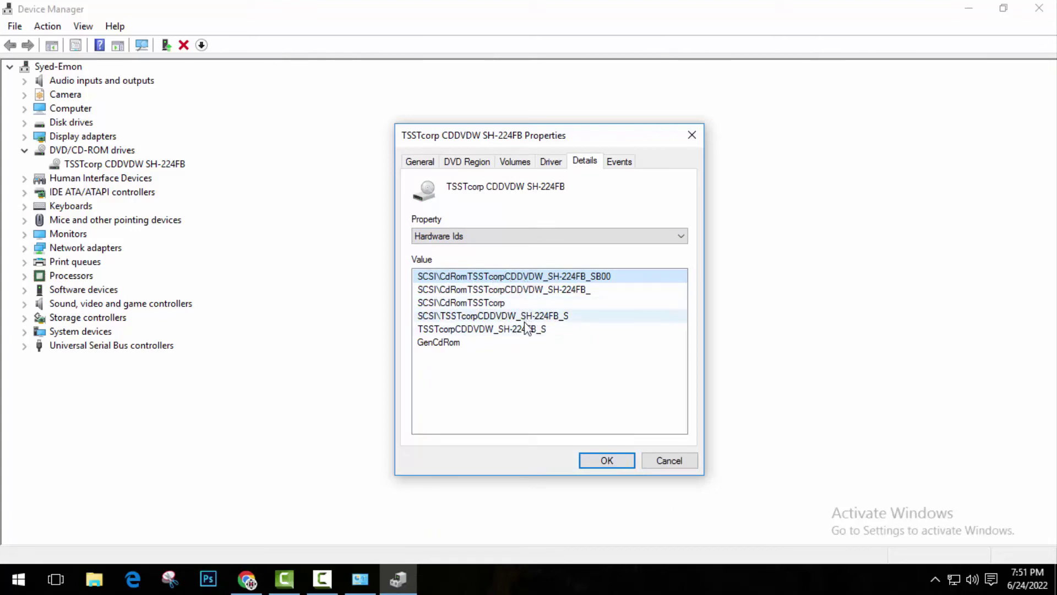
left_click(489, 293)
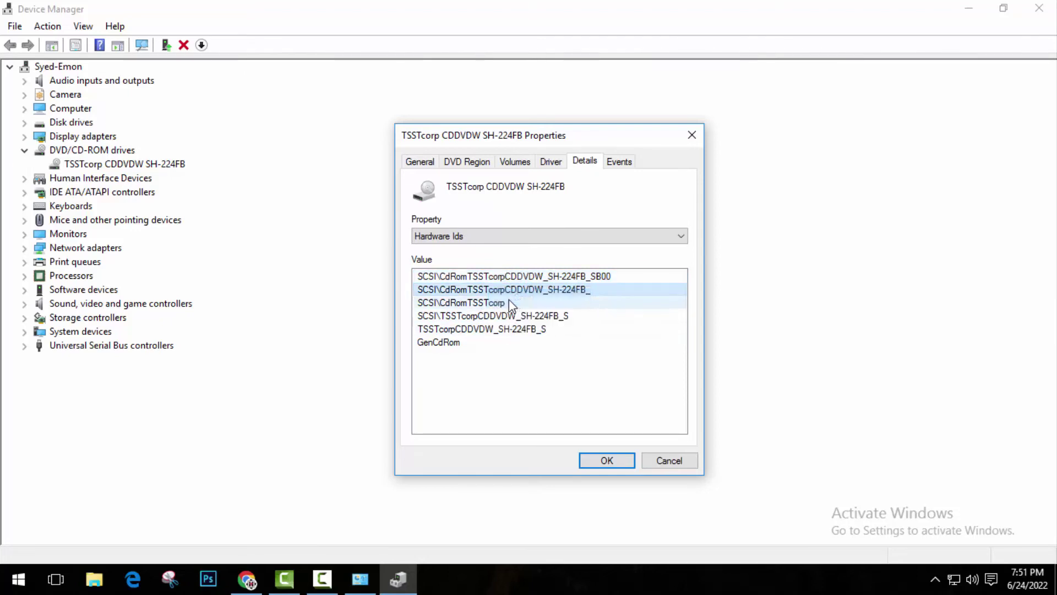